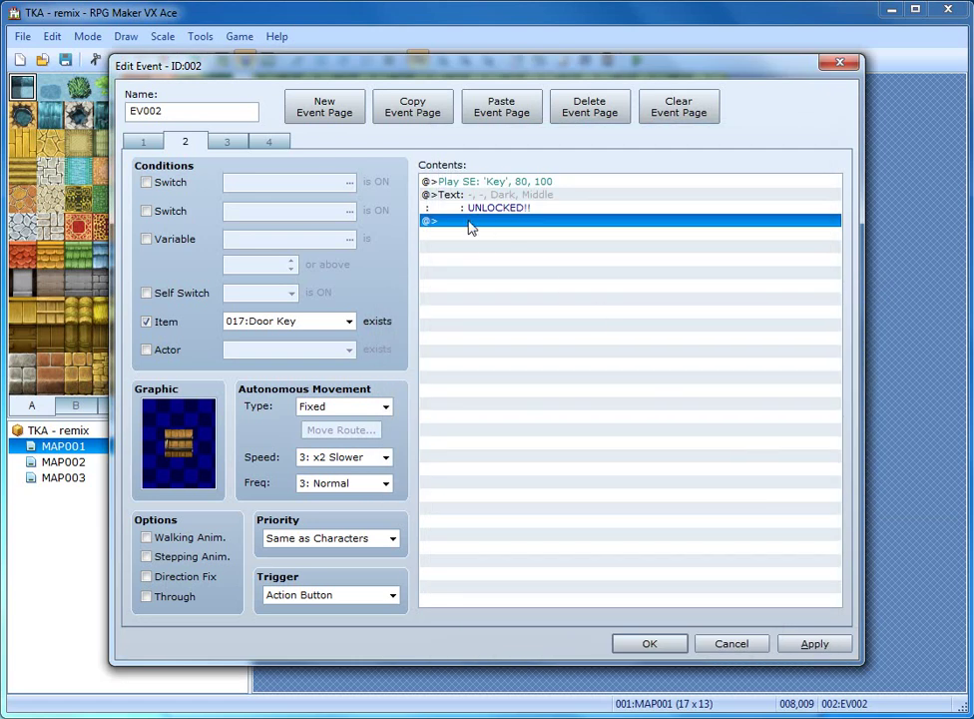
Bring up the command menu on the empty line at the end of page 2's list
right_click(485, 241)
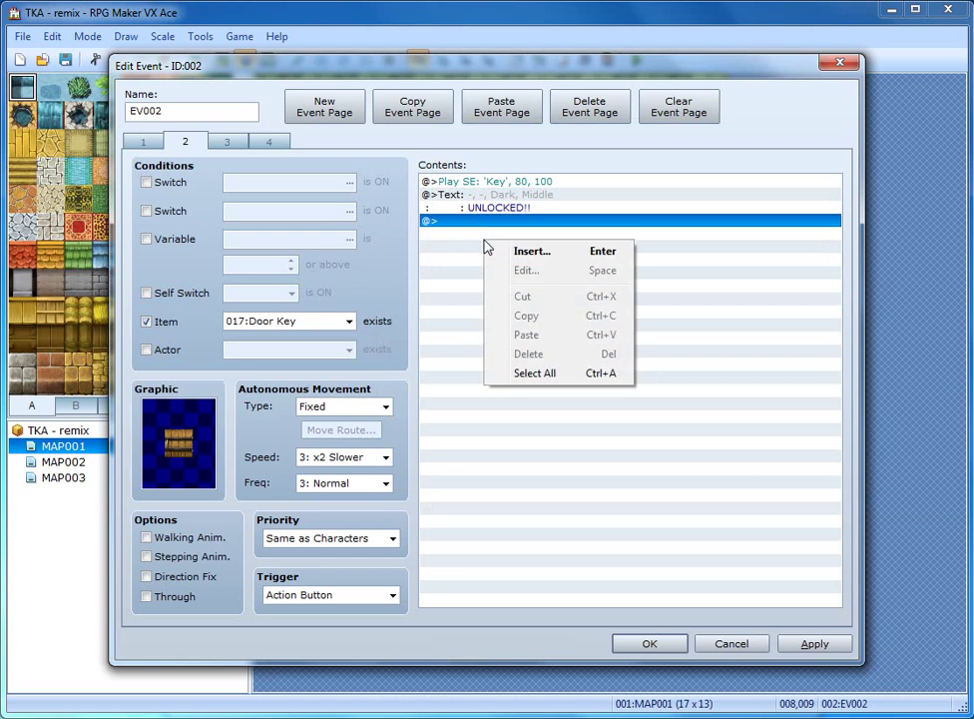
Add a Change Items command that decreases 017:Door Key by a constant 1
click(553, 253)
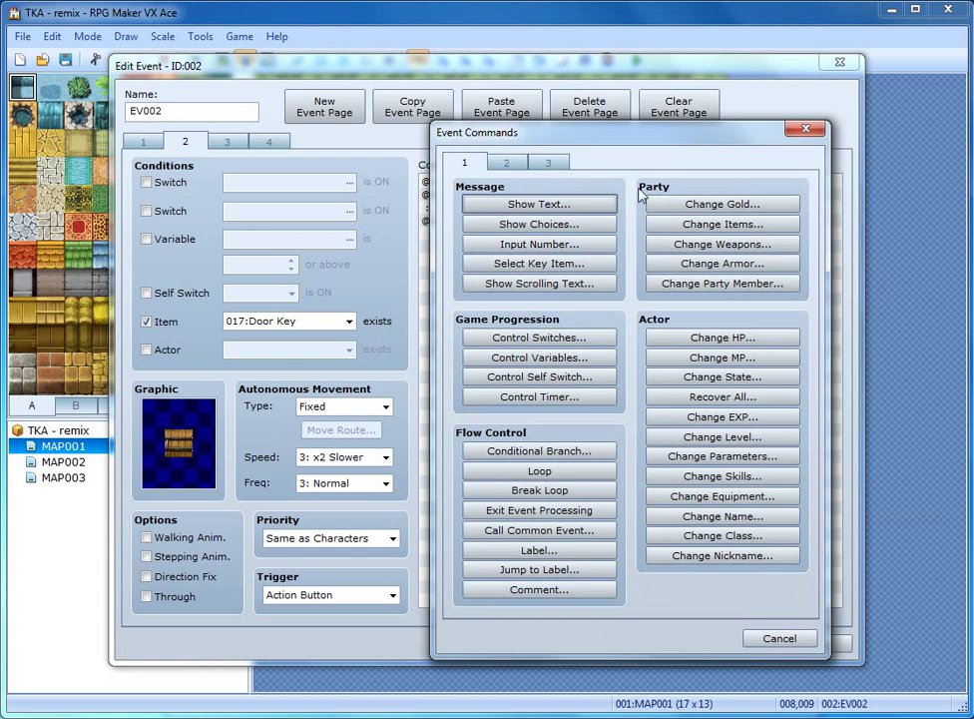
click(752, 226)
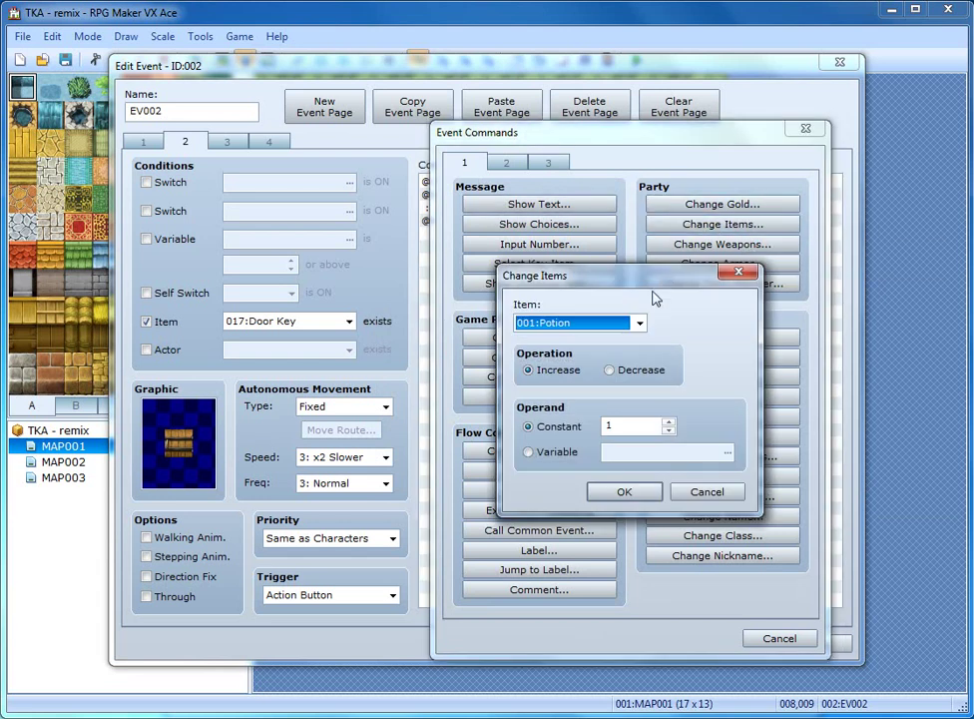
click(638, 322)
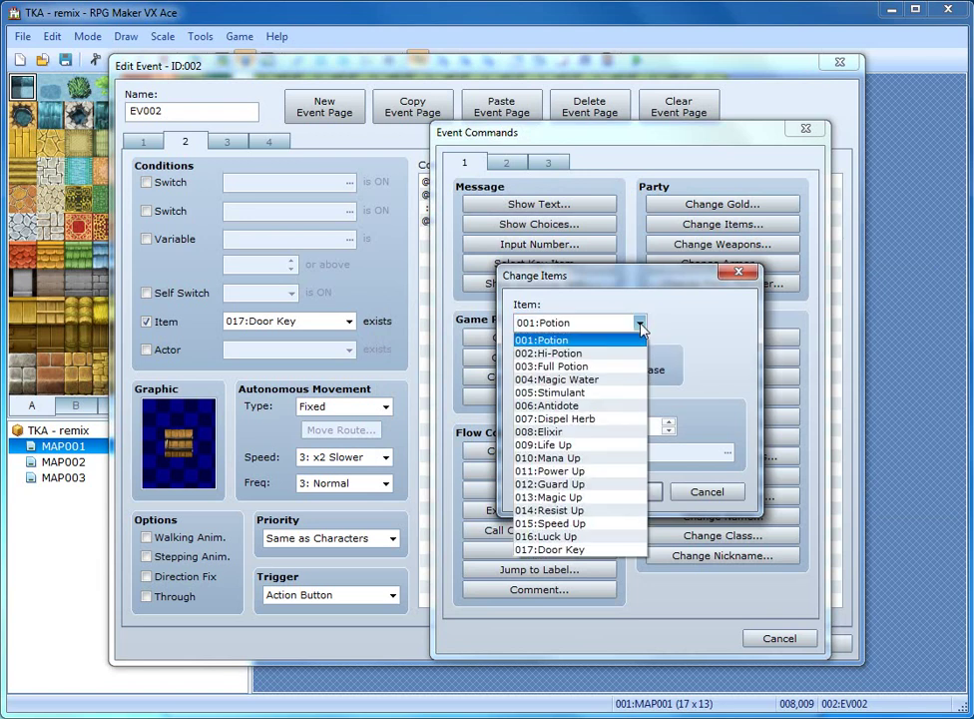
click(569, 551)
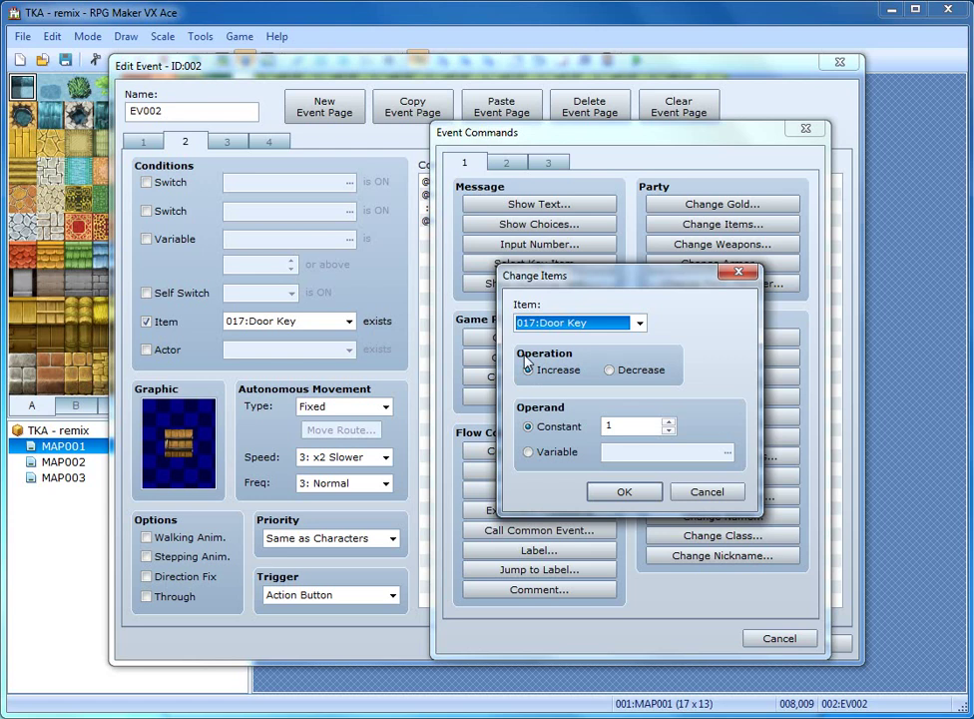
click(613, 376)
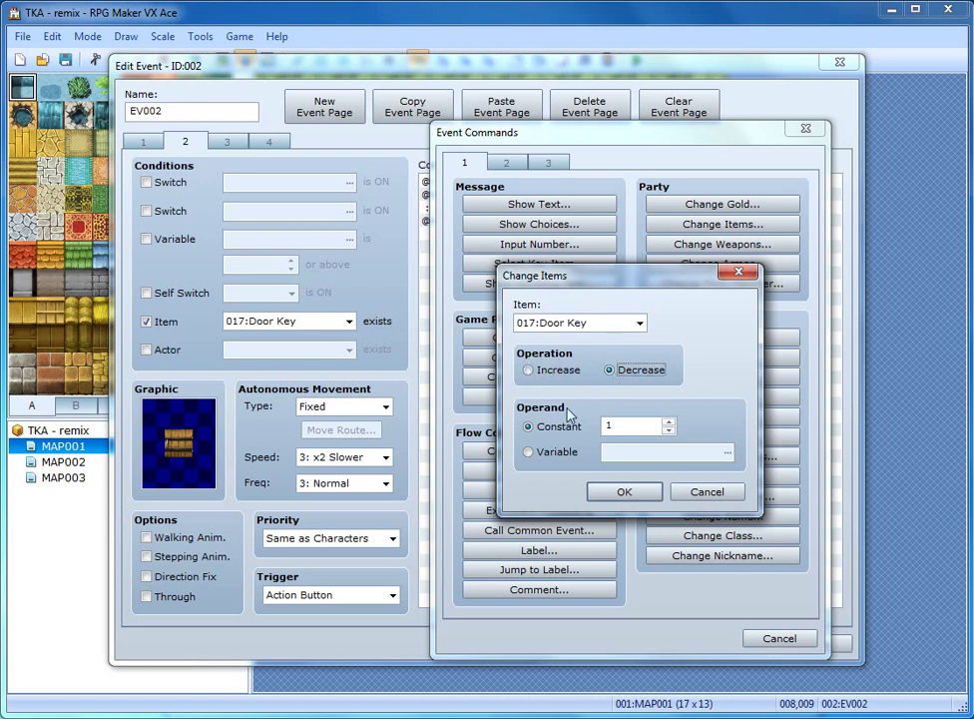
click(625, 493)
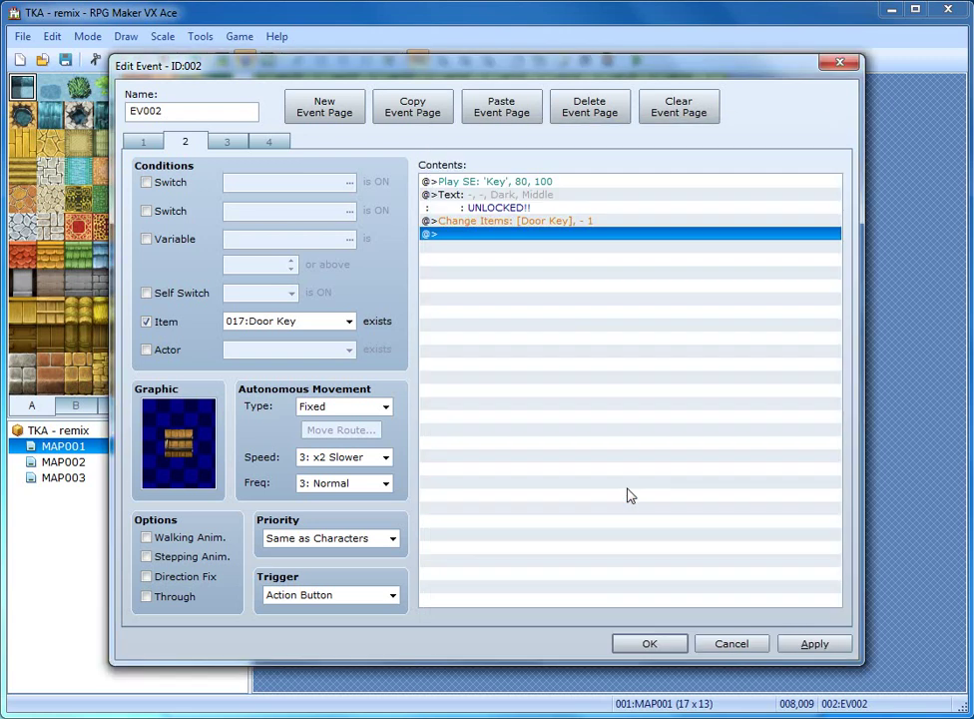
right_click(493, 254)
Append a Control Self Switch command setting A to ON on page 2
click(543, 263)
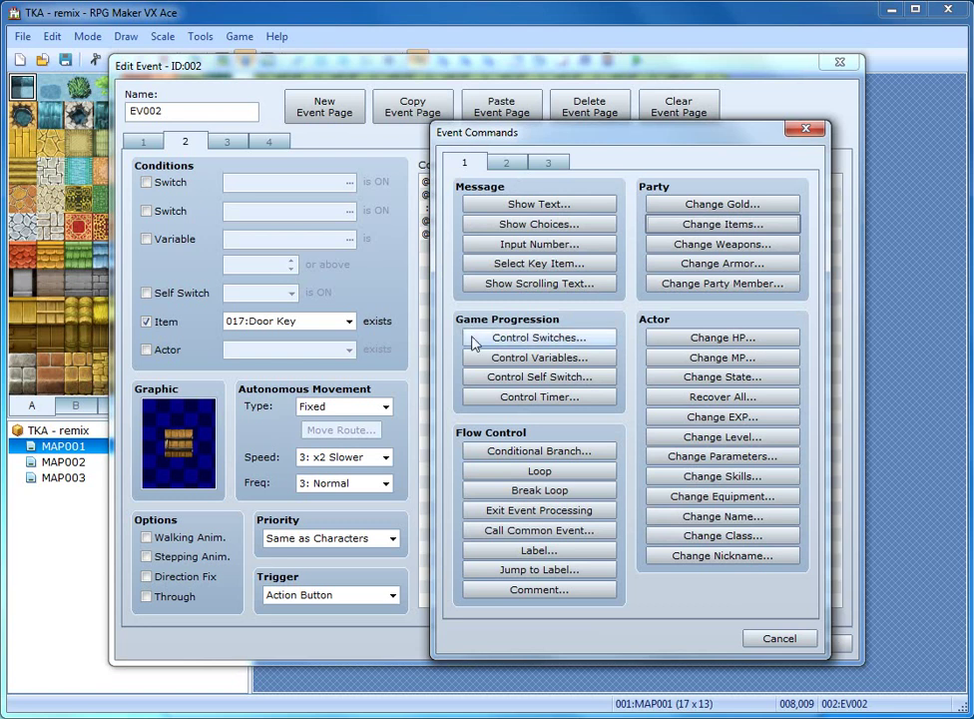
click(587, 377)
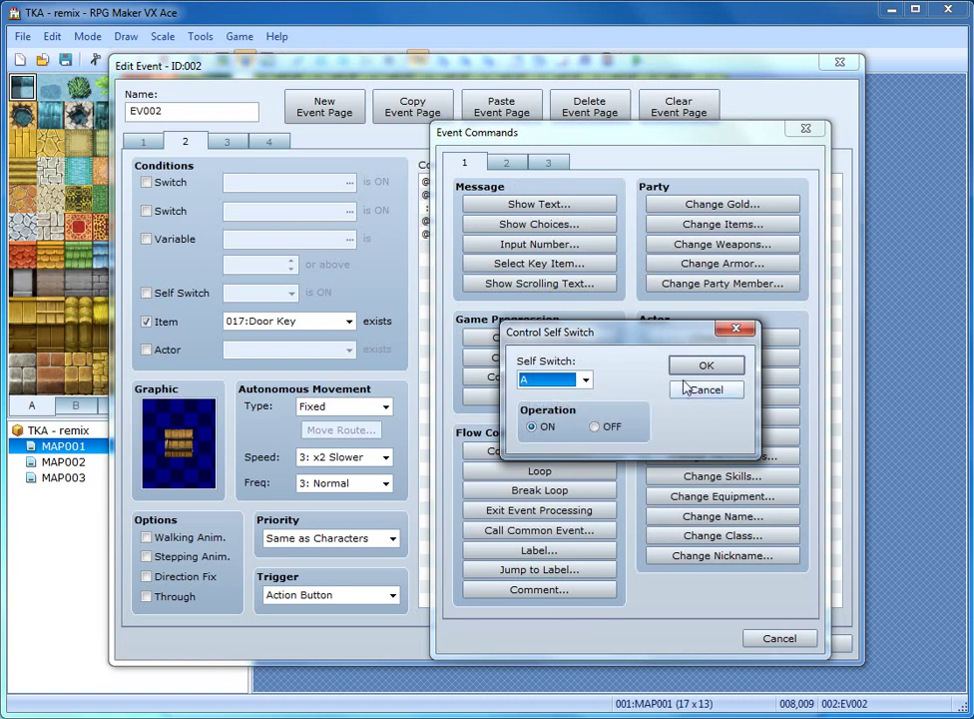
click(715, 367)
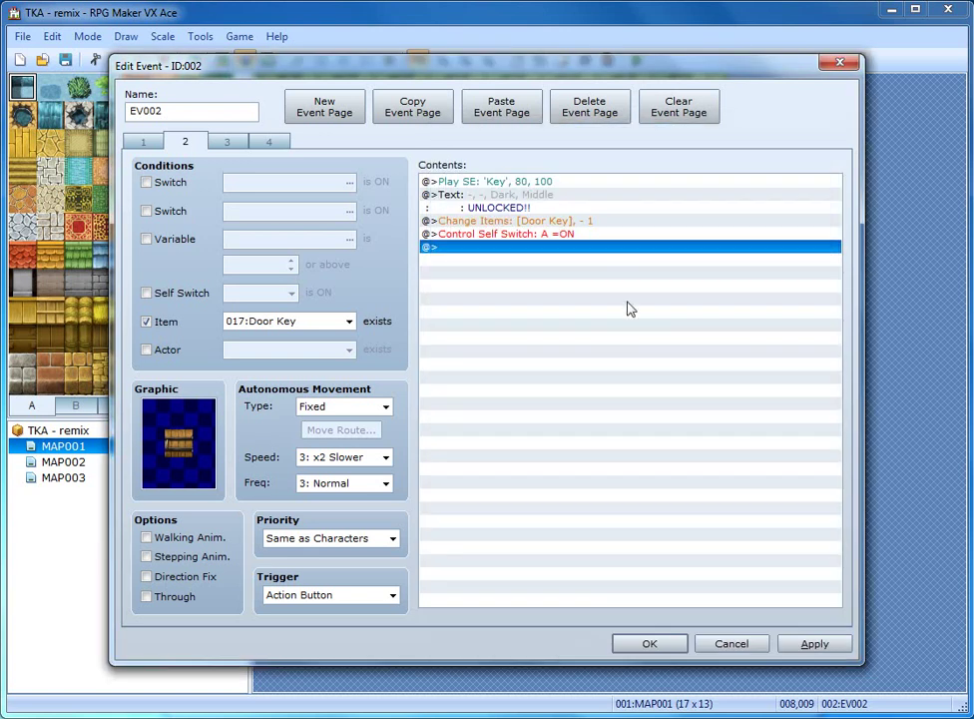
click(229, 146)
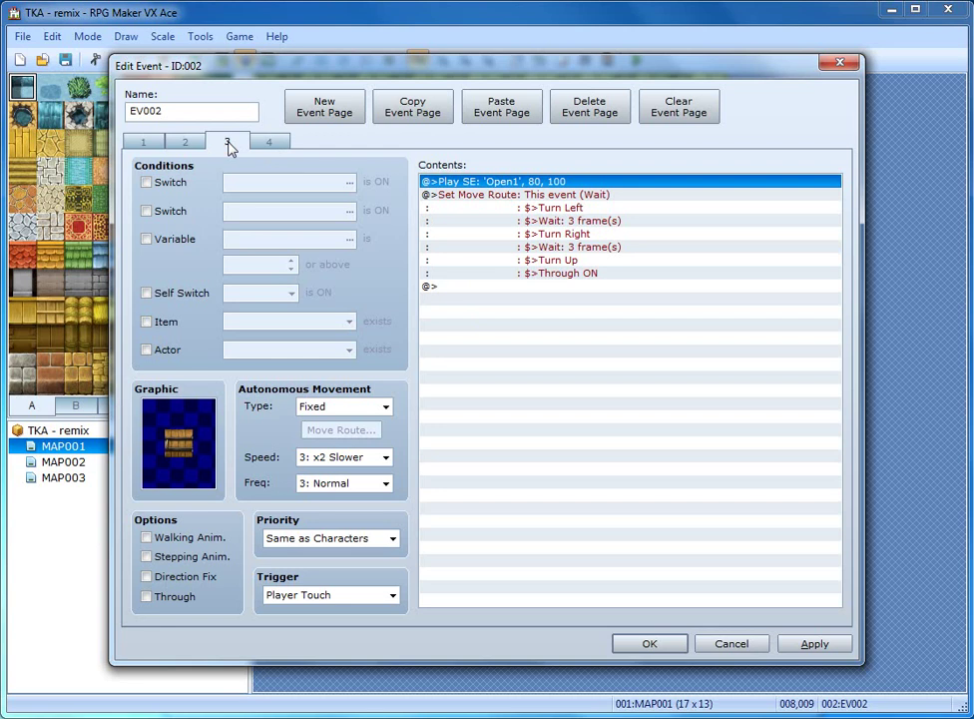
Check page 3's Self Switch condition with A, then select the line after its move route
mouse_move(185, 178)
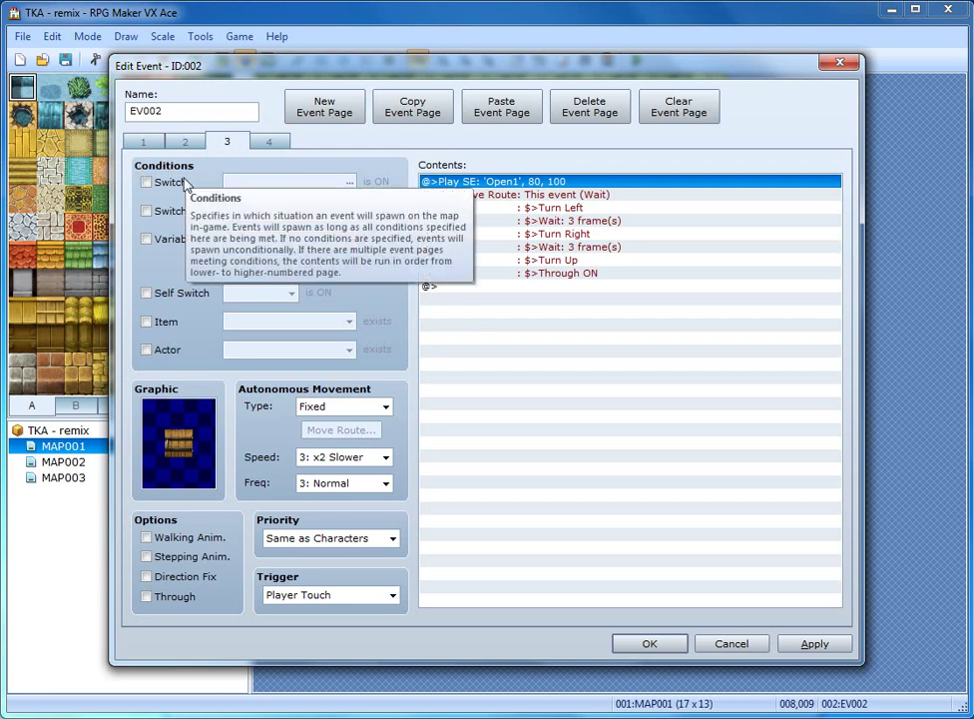
click(157, 297)
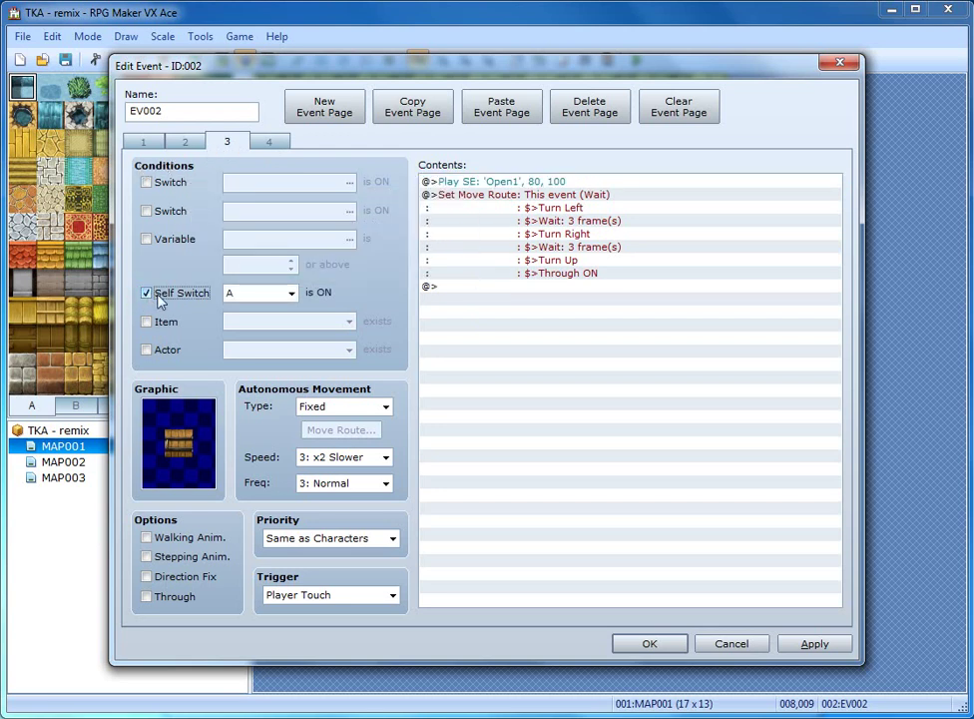
mouse_move(333, 304)
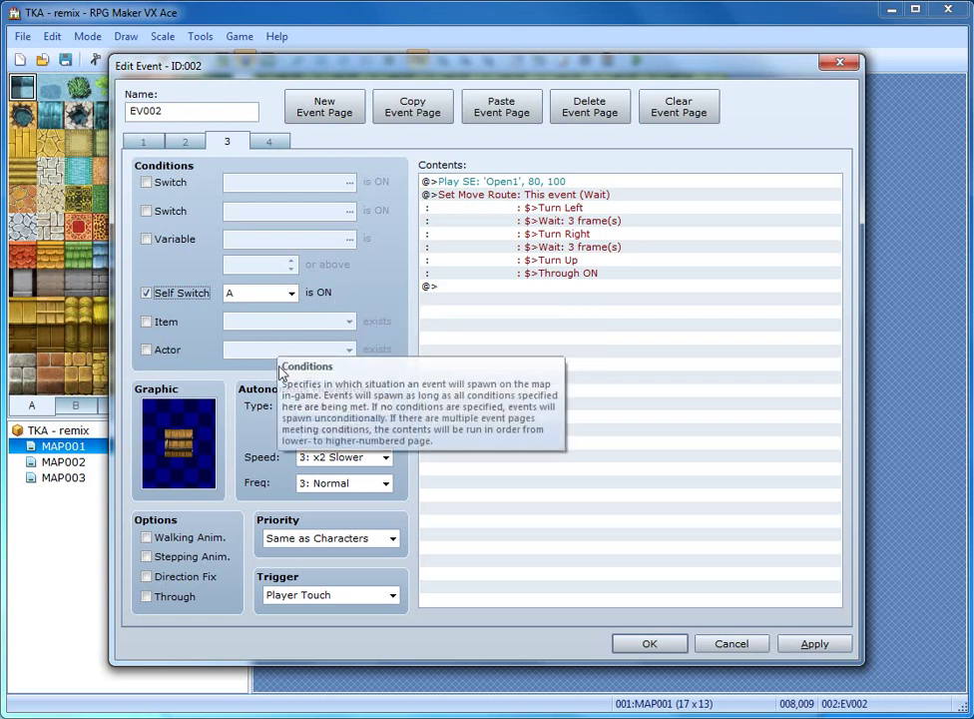
mouse_move(298, 600)
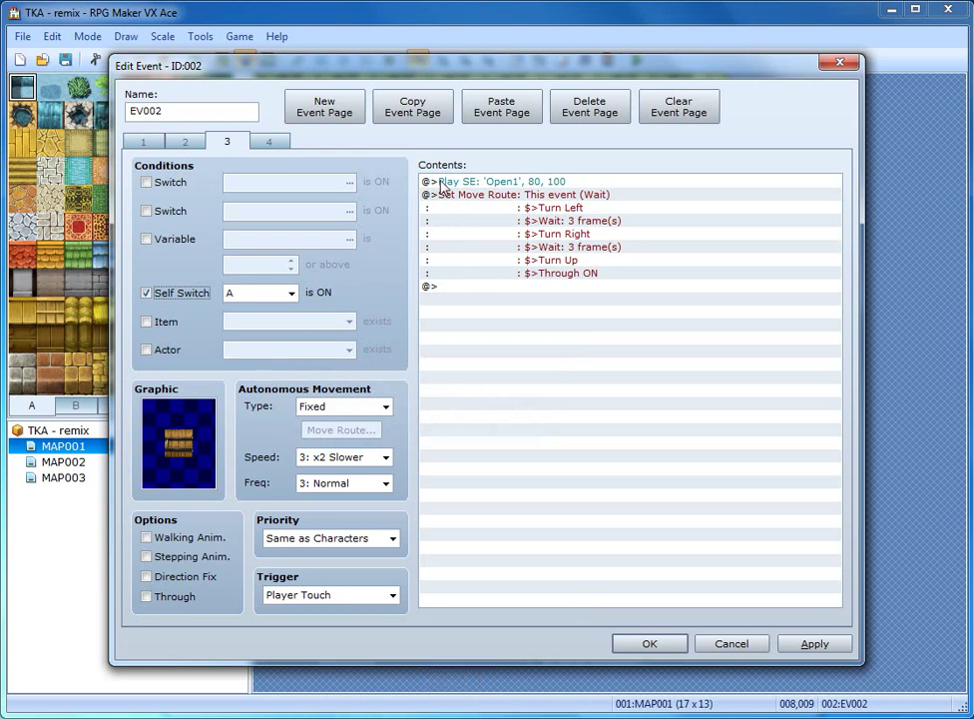
click(565, 200)
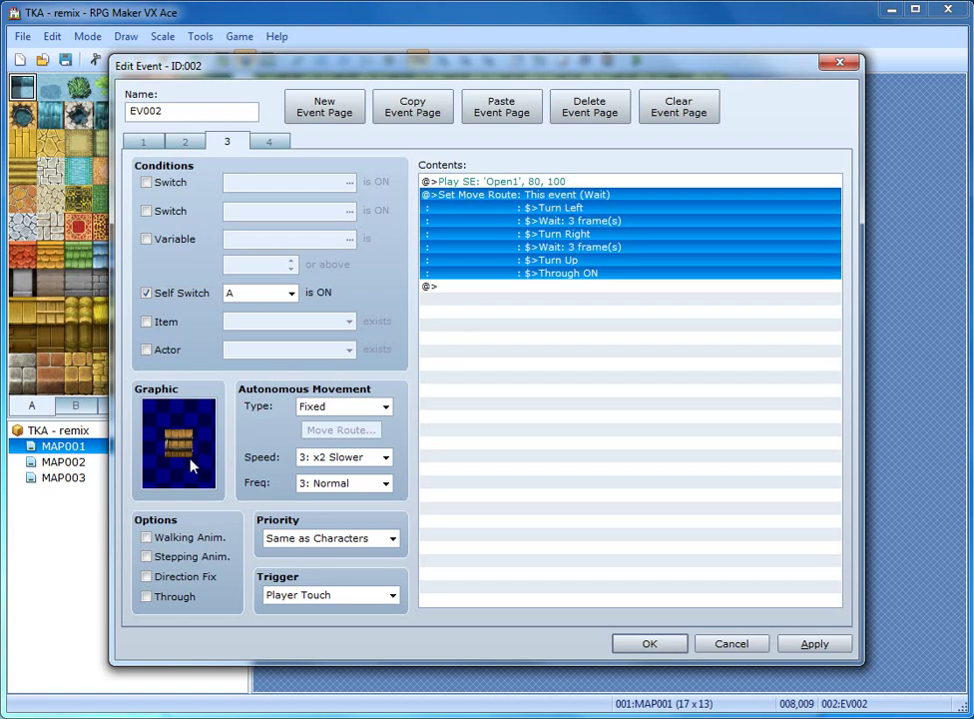
click(551, 311)
Append a Control Self Switch command setting B to ON at page 3's end
right_click(560, 311)
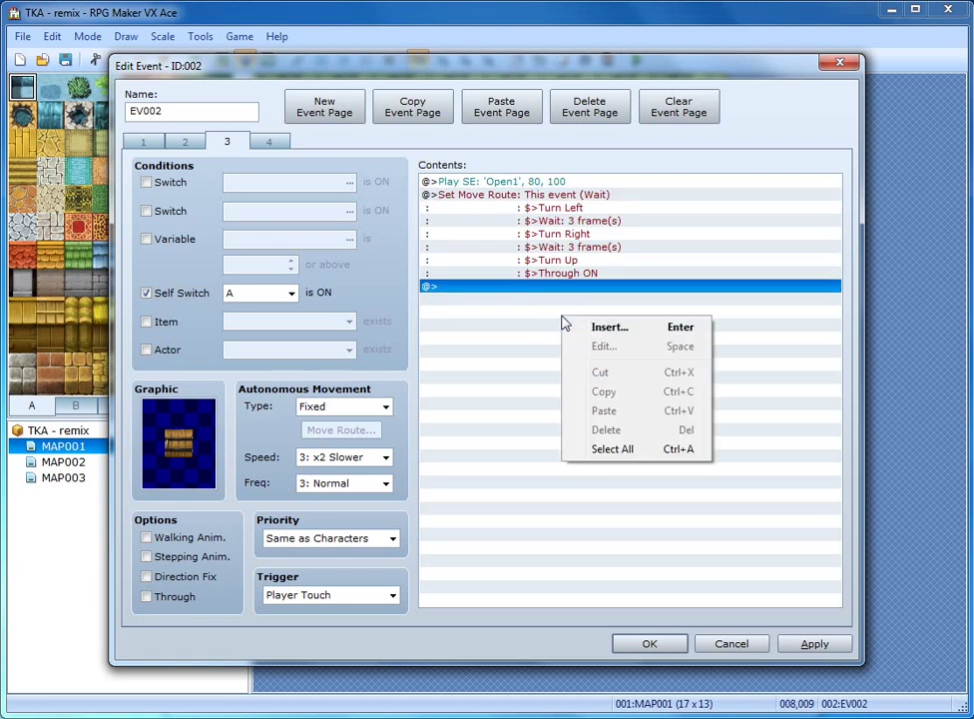
click(645, 329)
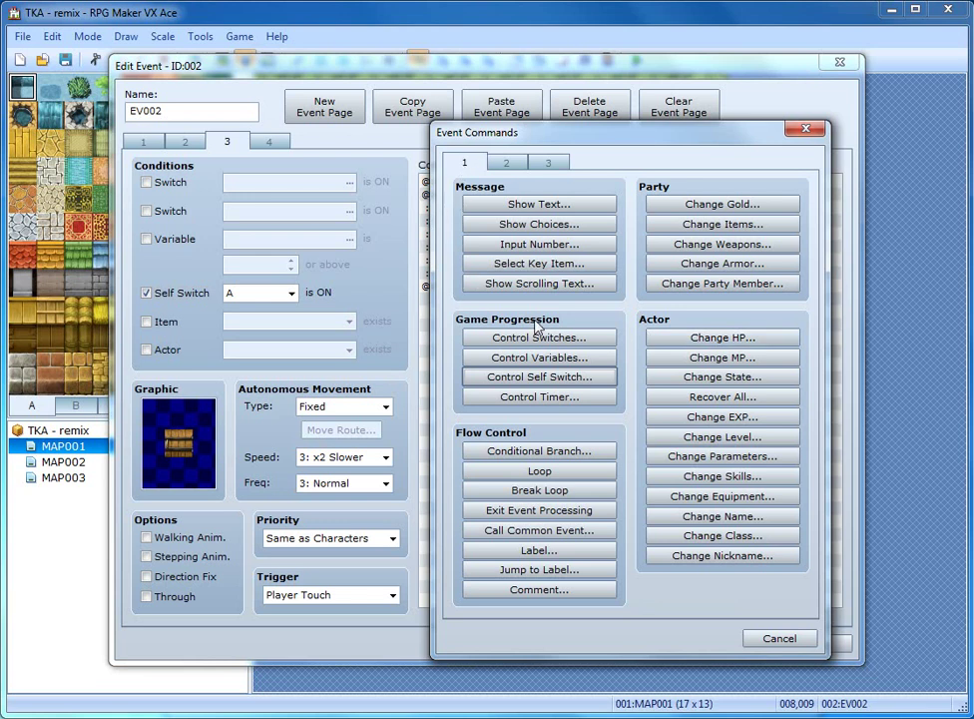
click(541, 378)
click(586, 380)
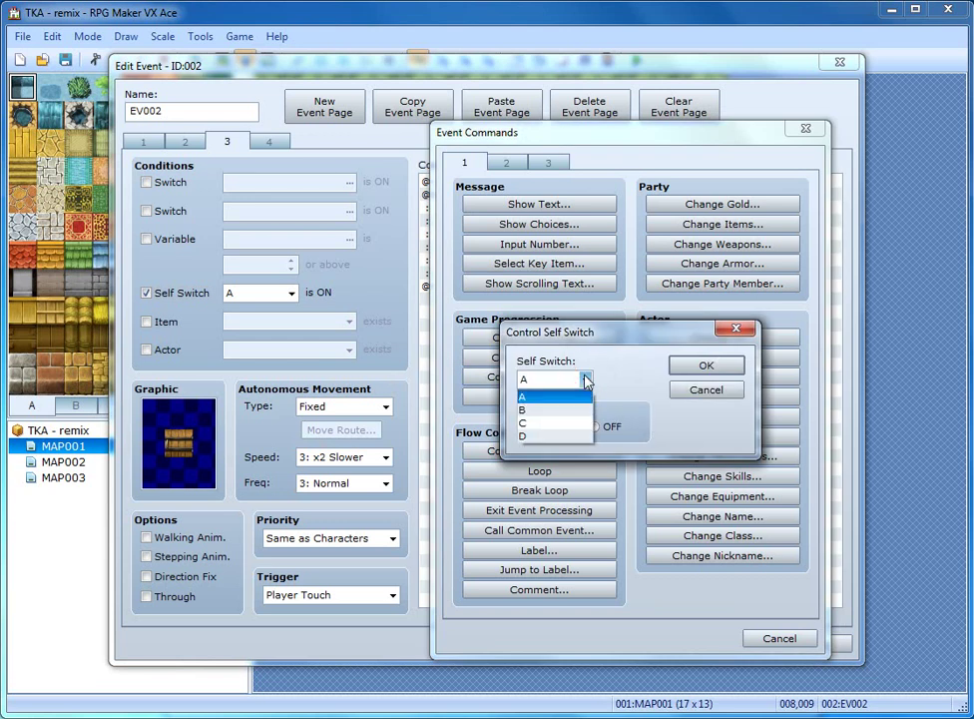
click(529, 411)
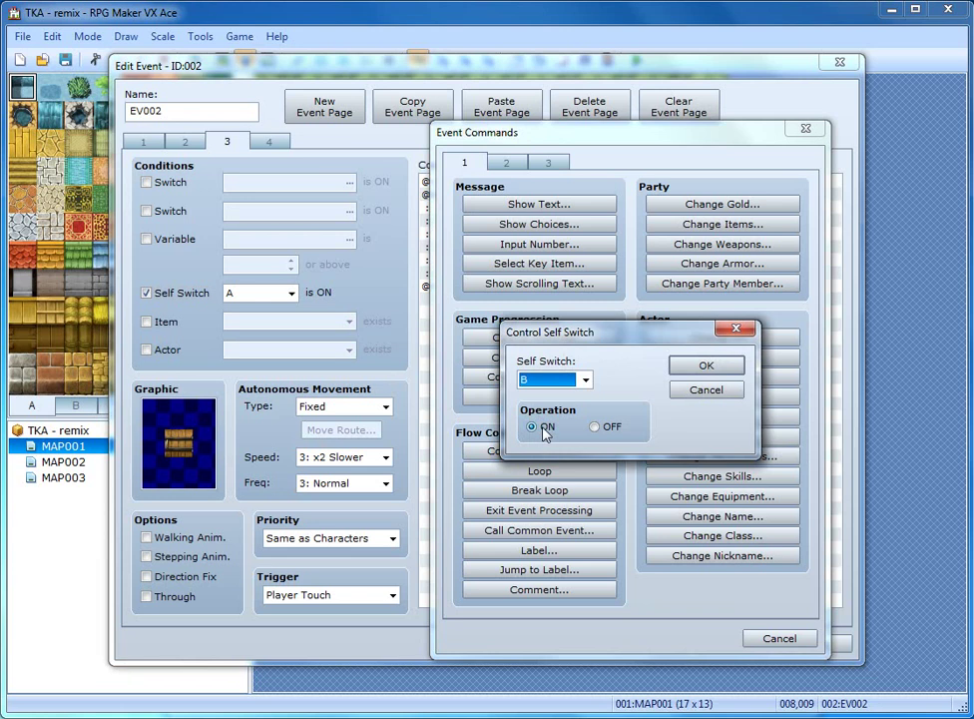
click(706, 365)
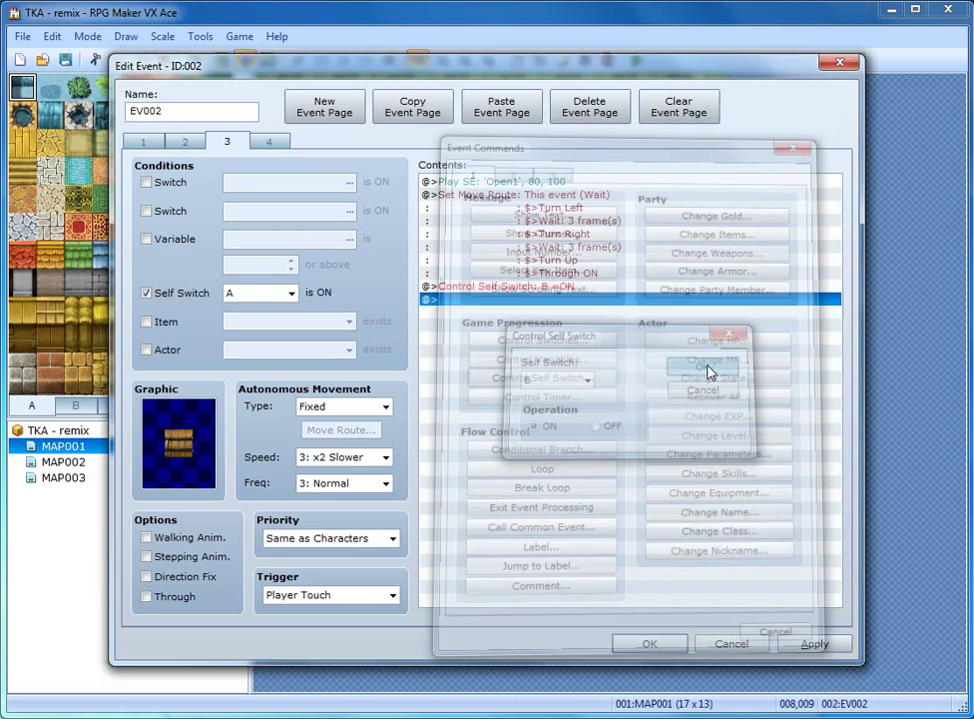
click(270, 145)
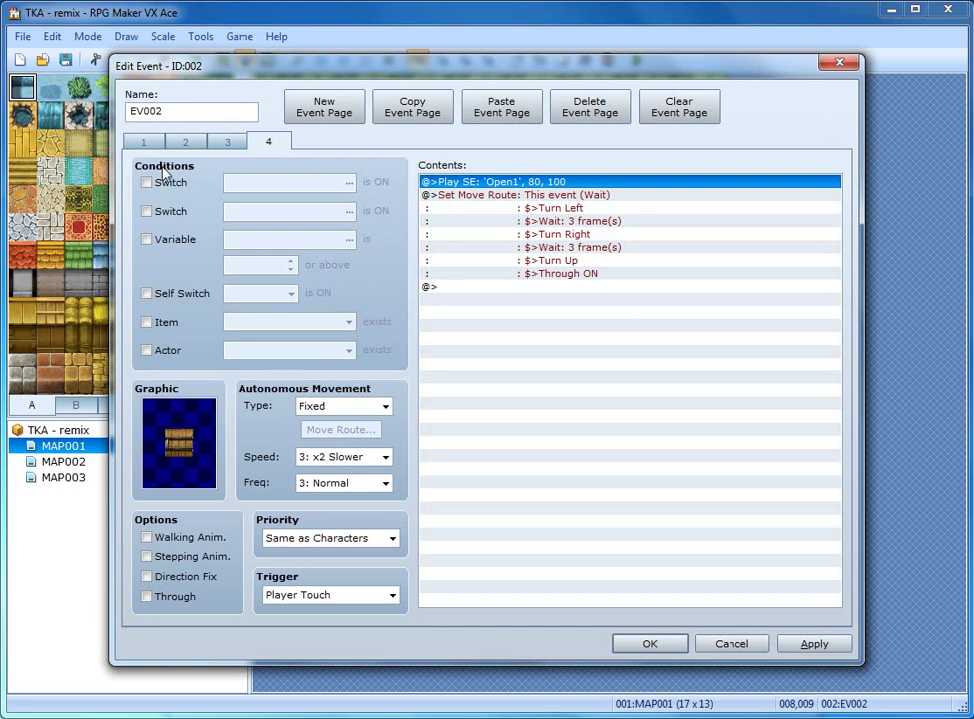
Make page 4 conditional on self switch B
click(146, 293)
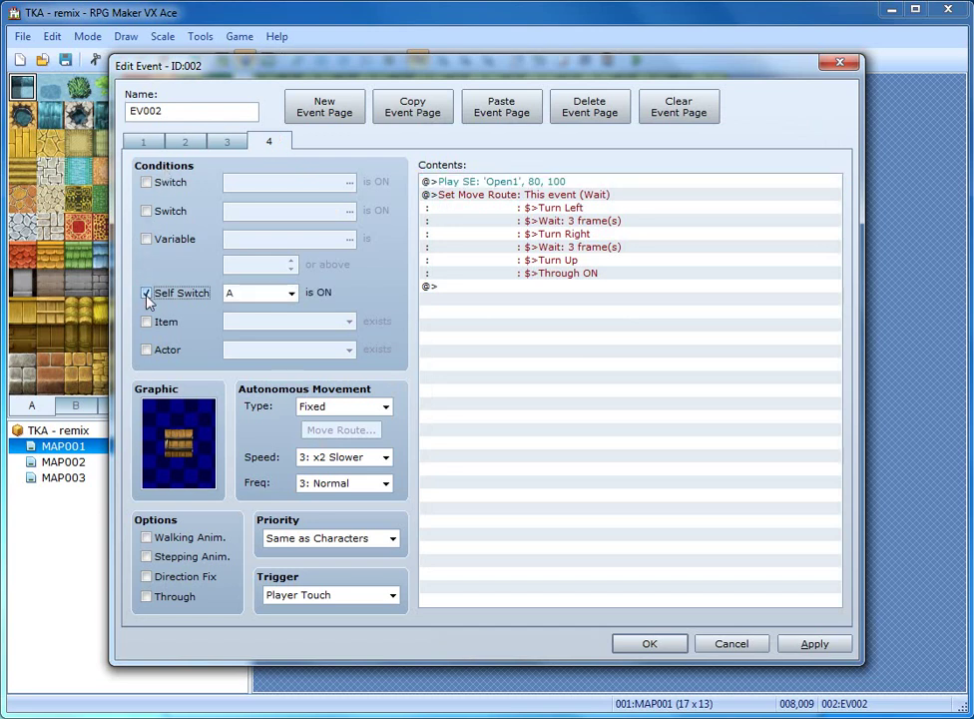
click(292, 293)
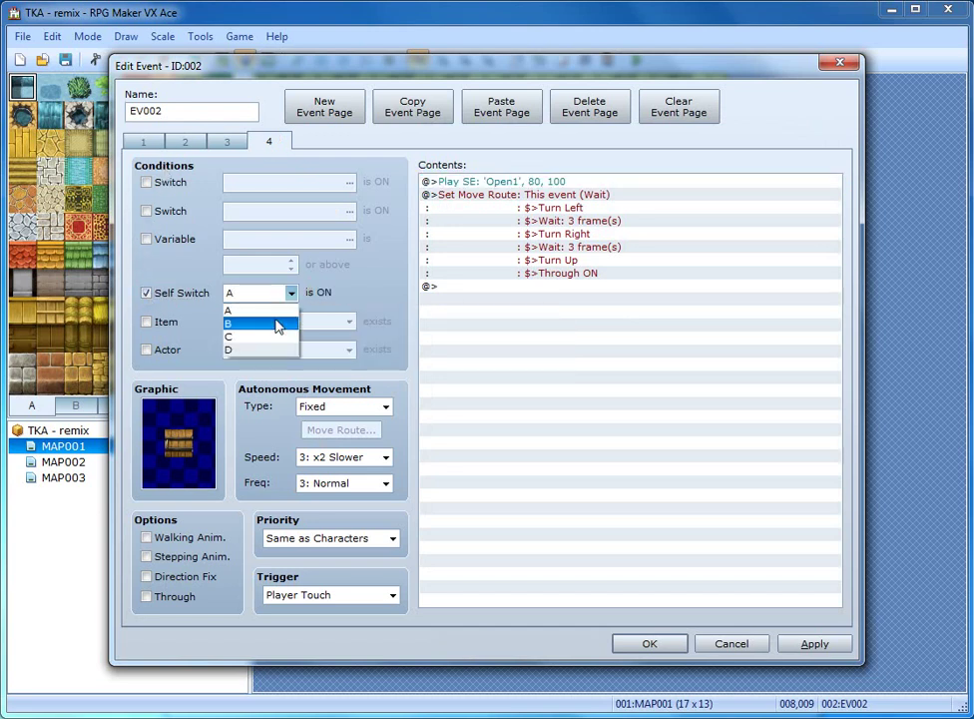
click(272, 312)
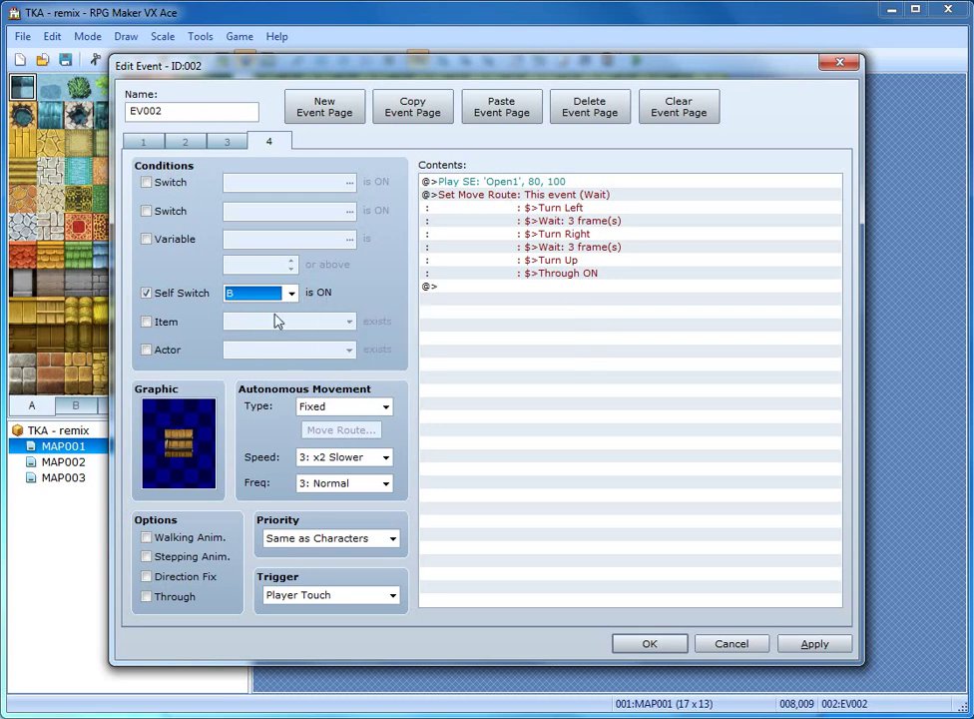
Give page 4 a blank tile graphic and Below Characters priority
double_click(181, 449)
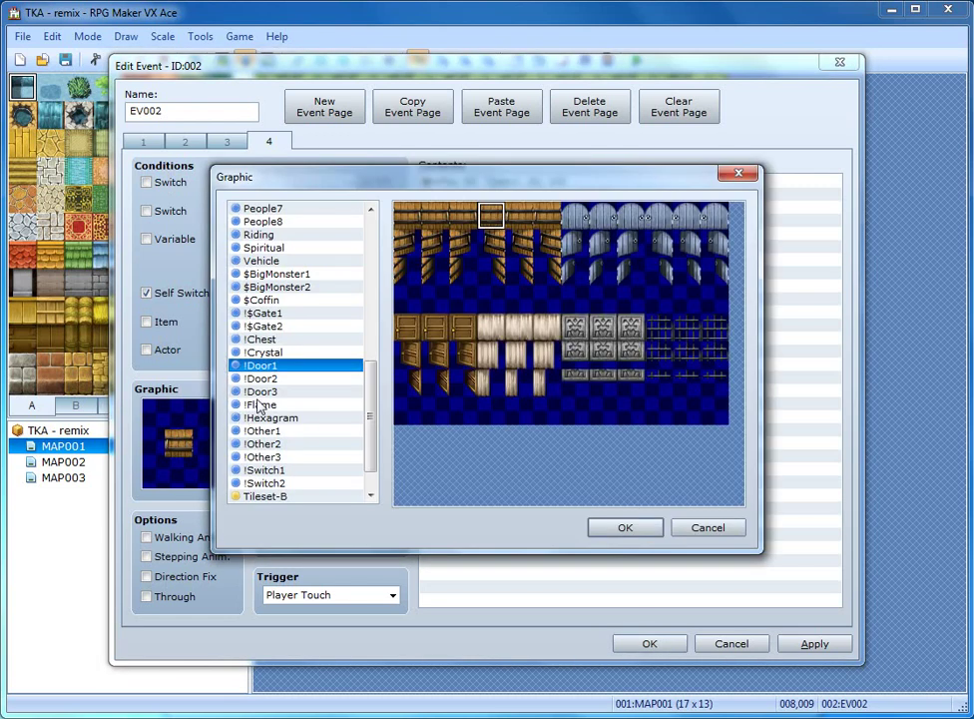
drag(497, 243, 496, 308)
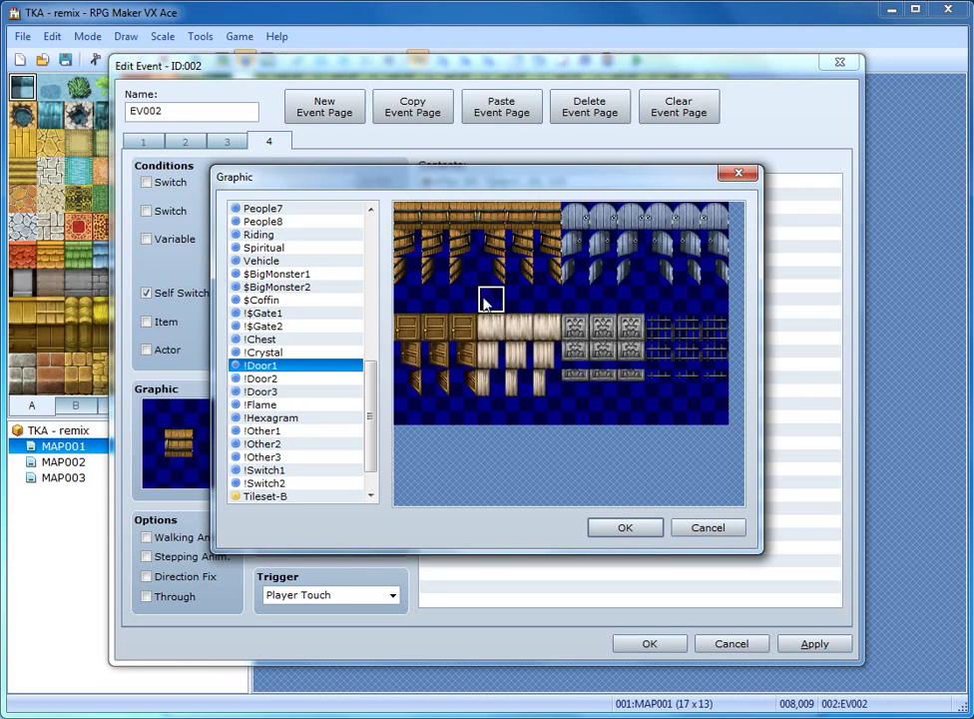
click(644, 528)
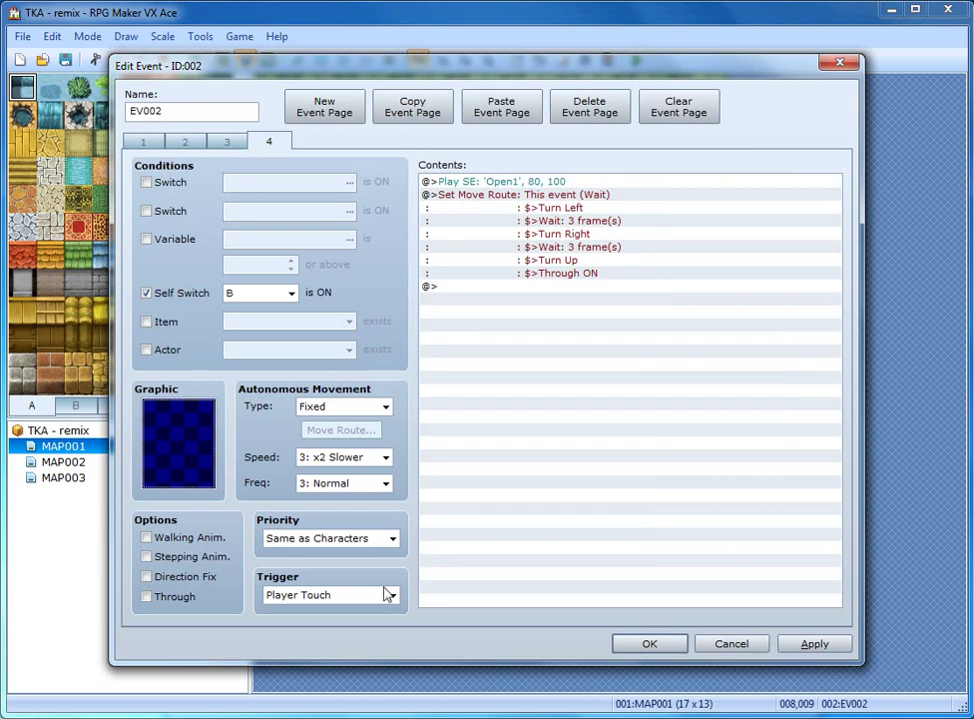
click(331, 538)
click(330, 556)
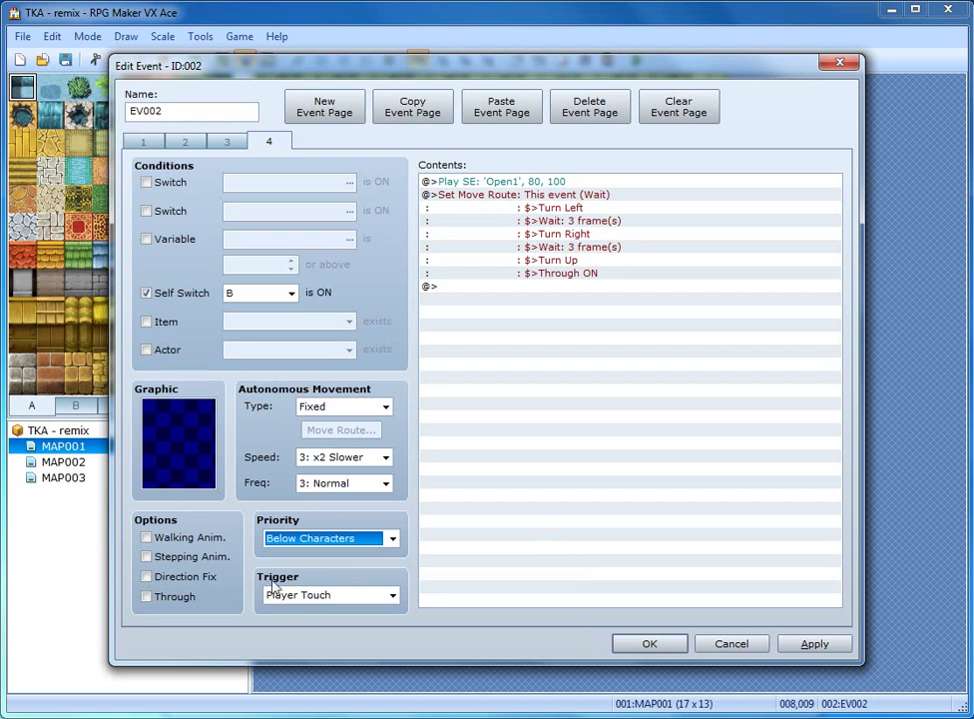
Change page 4's trigger from Player Touch to Parallel Process
click(337, 595)
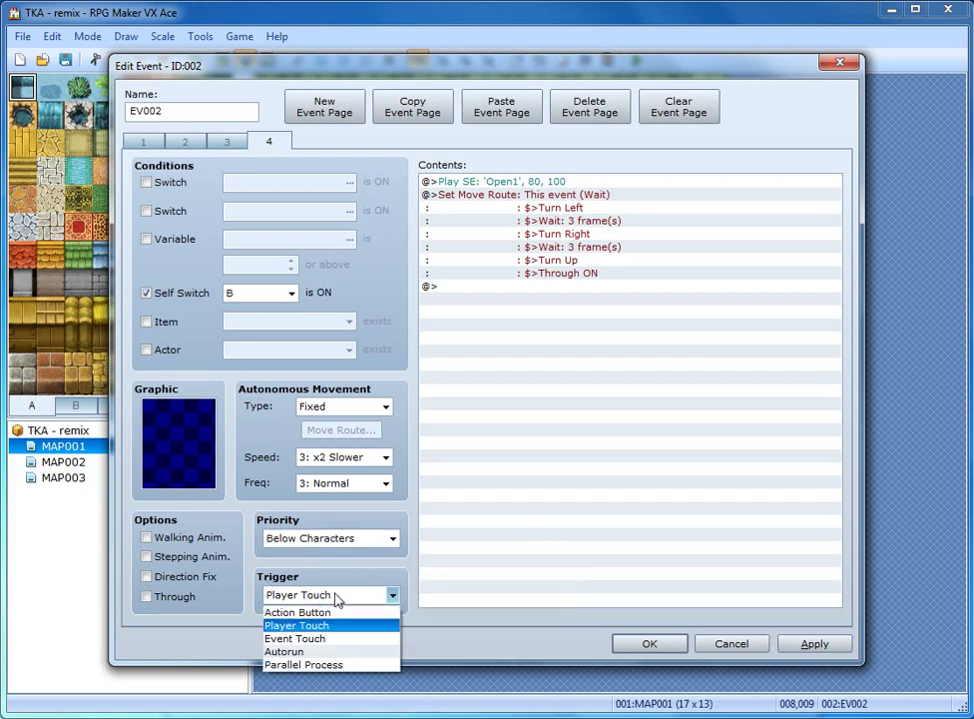
click(330, 664)
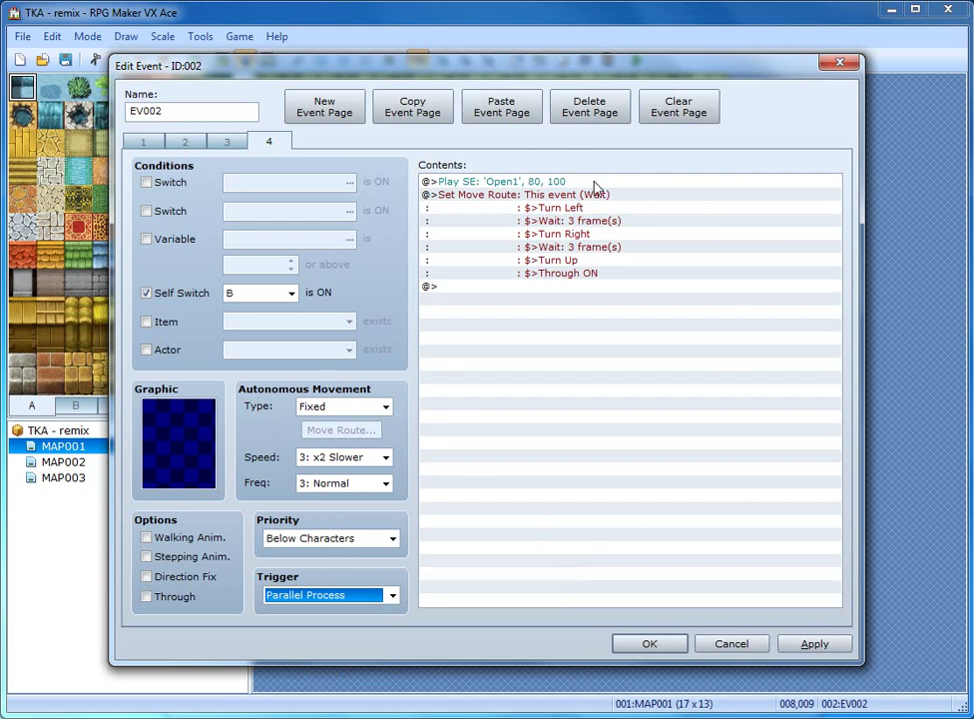
click(476, 184)
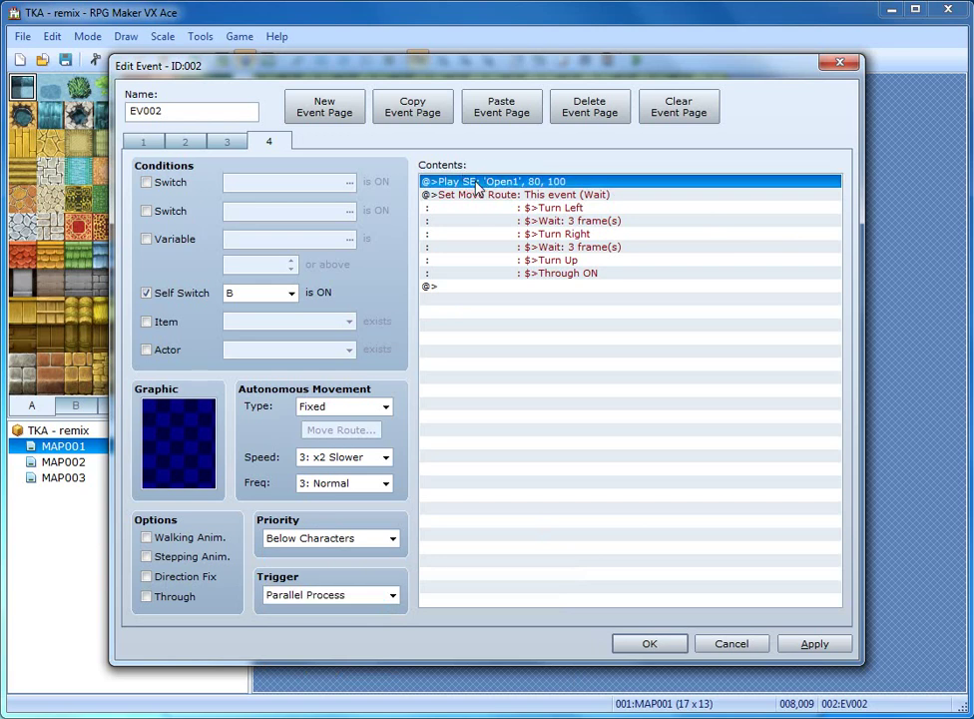
Edit page 4's Play SE command to use Close1 instead of Open1
right_click(476, 187)
click(520, 212)
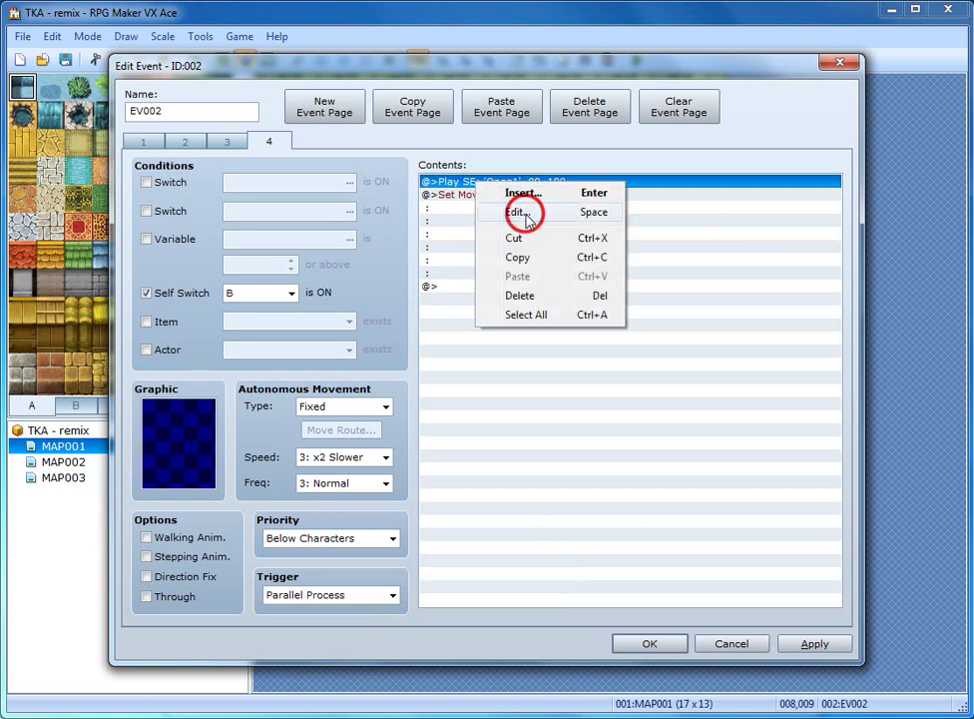
drag(653, 414, 626, 311)
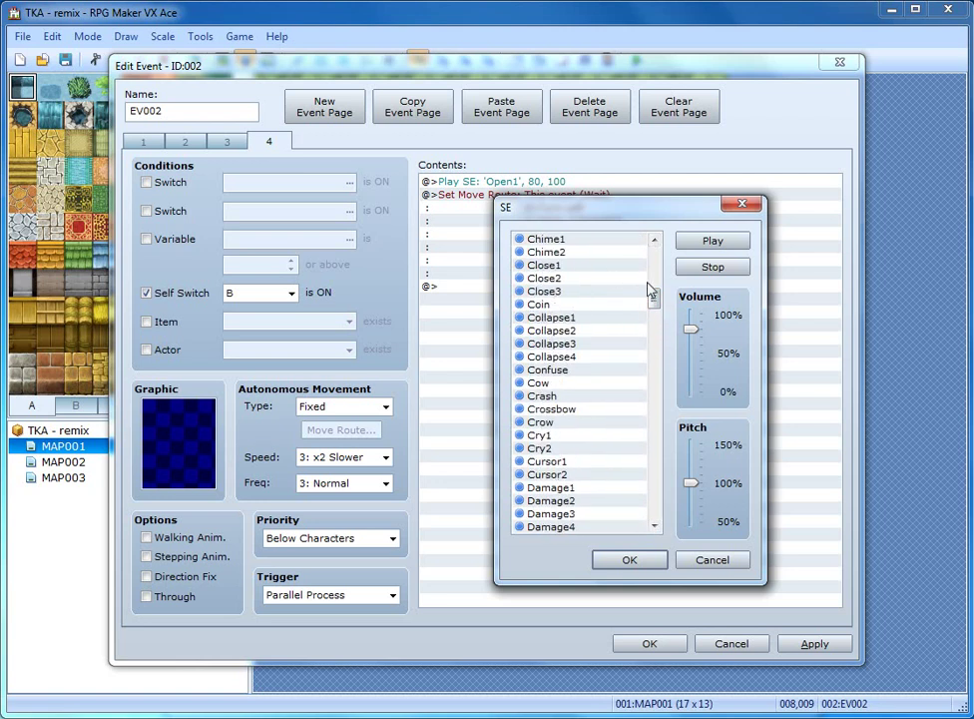
click(561, 265)
click(631, 560)
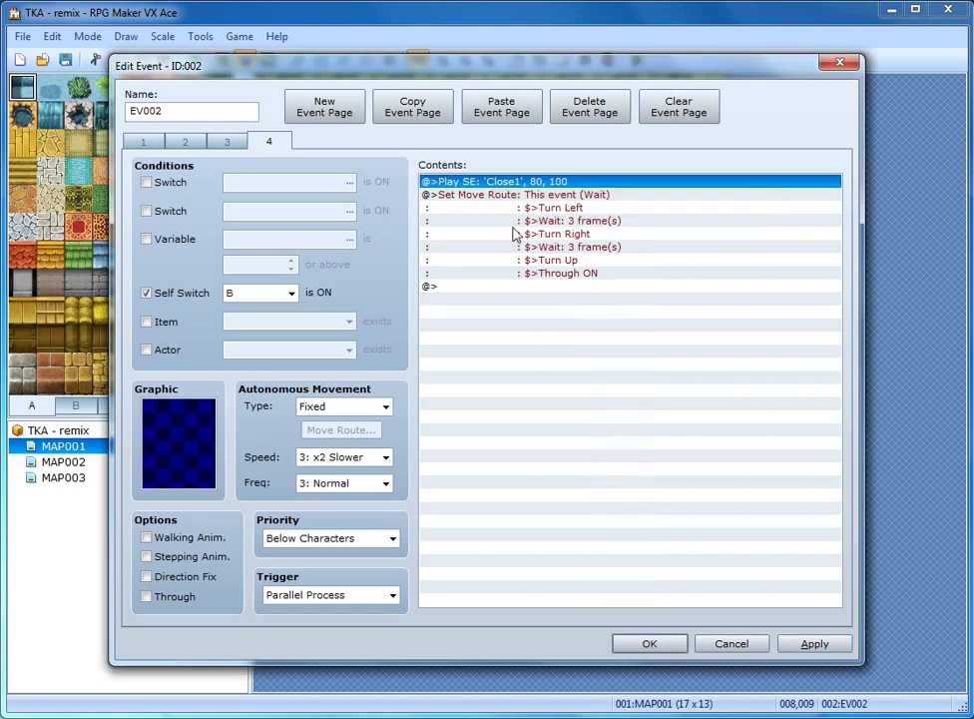
click(528, 193)
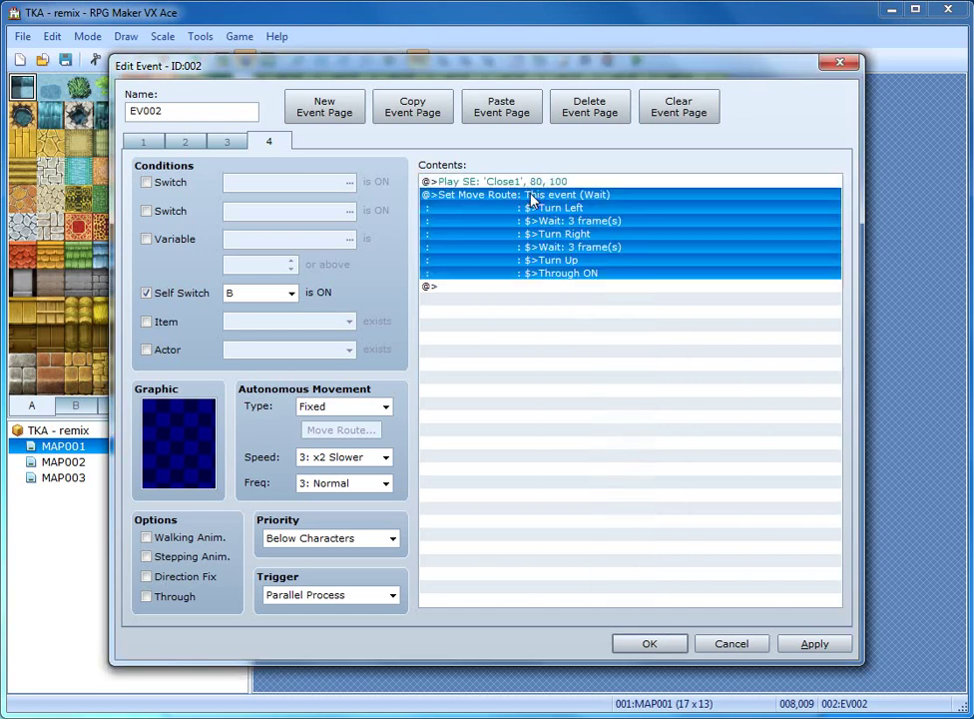
In page 4's move route, delete the Turn Left, Turn Right and Turn Up commands
right_click(531, 195)
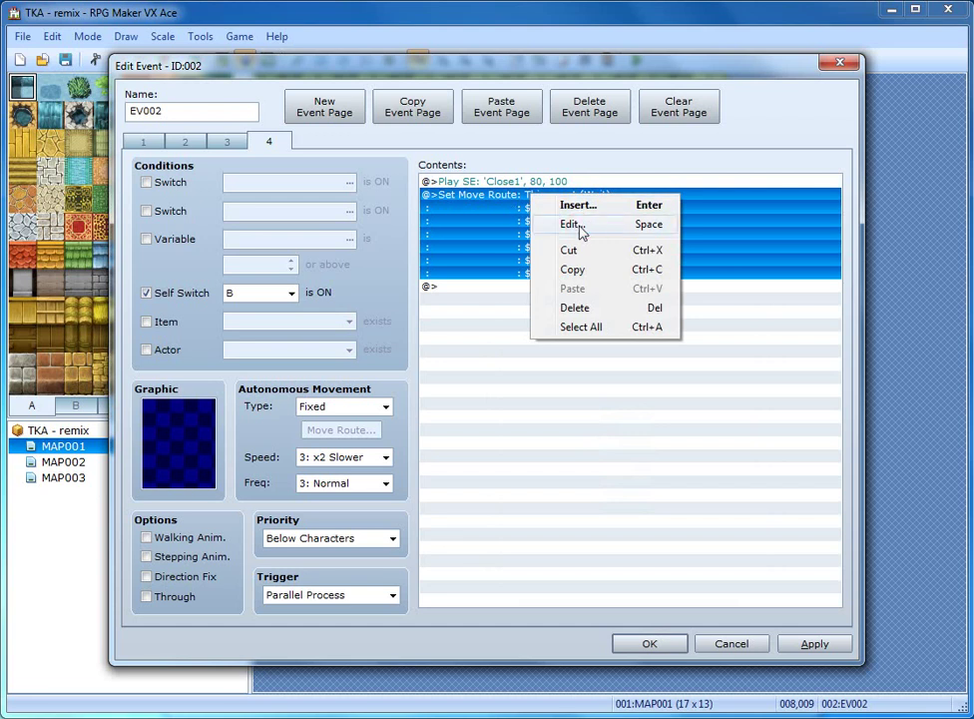
click(579, 224)
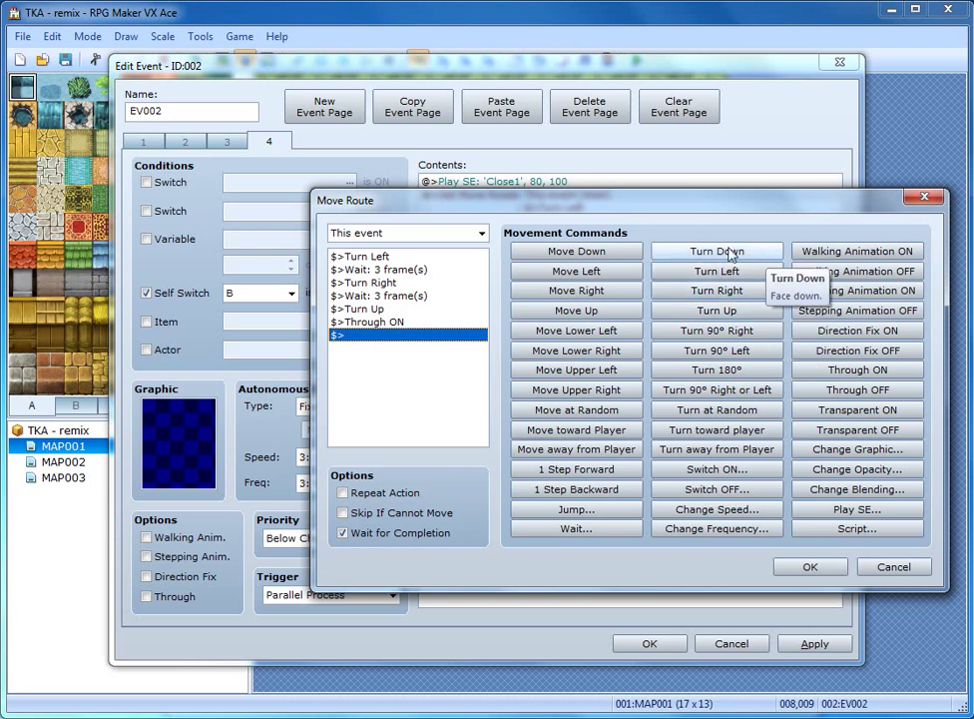
click(383, 260)
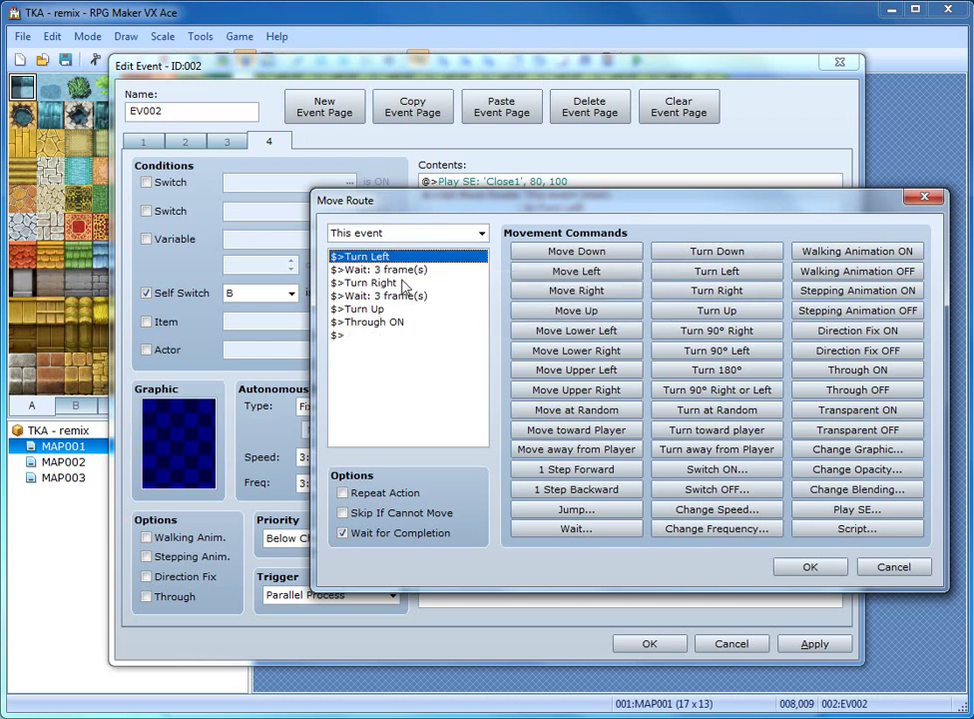
key(Delete)
click(390, 270)
key(Delete)
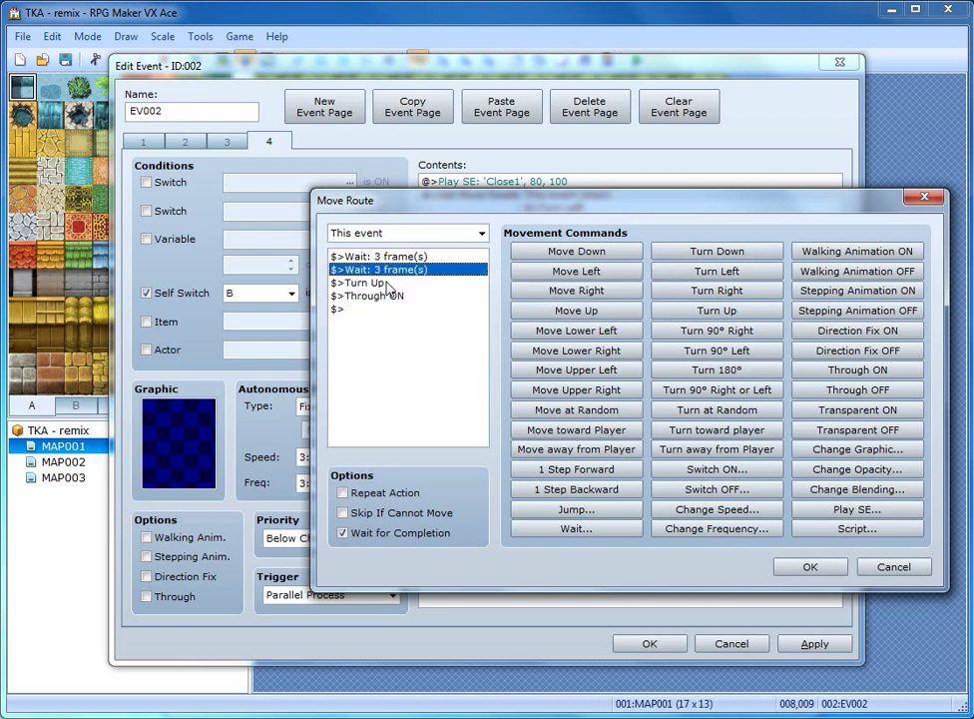
click(380, 282)
key(Delete)
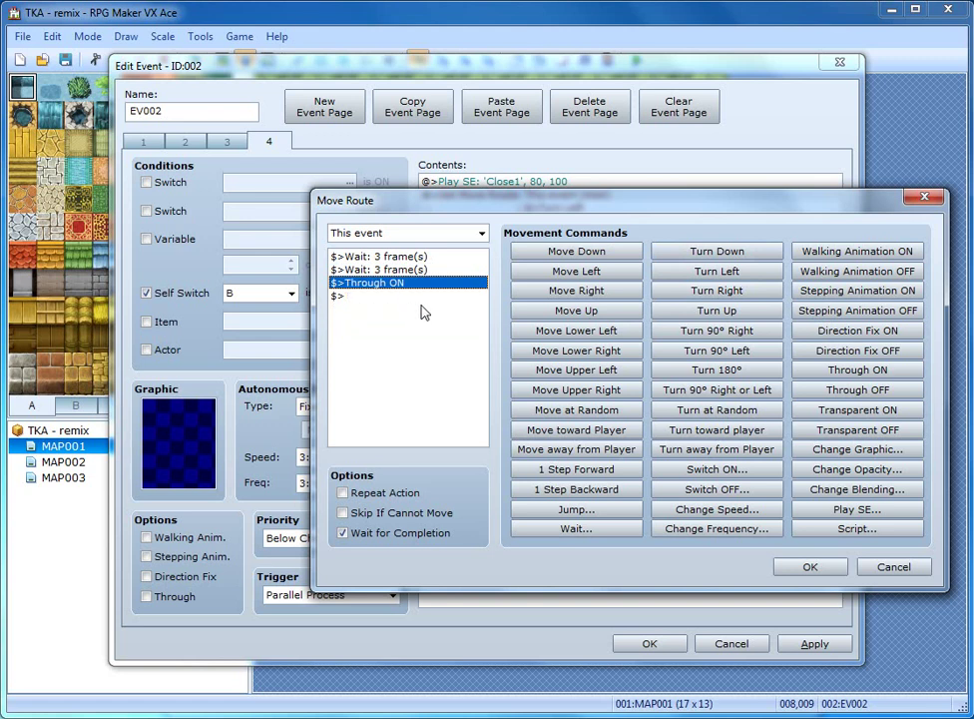
Insert Turn Right, Turn Left and Turn Down, and replace Through ON with Through OFF
click(406, 257)
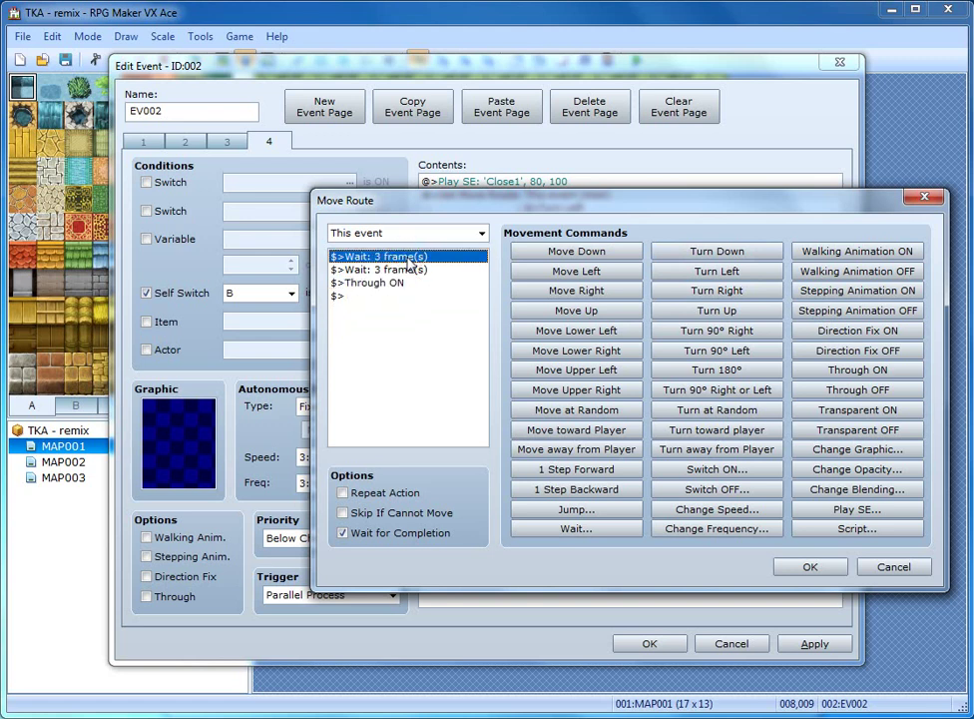
click(763, 295)
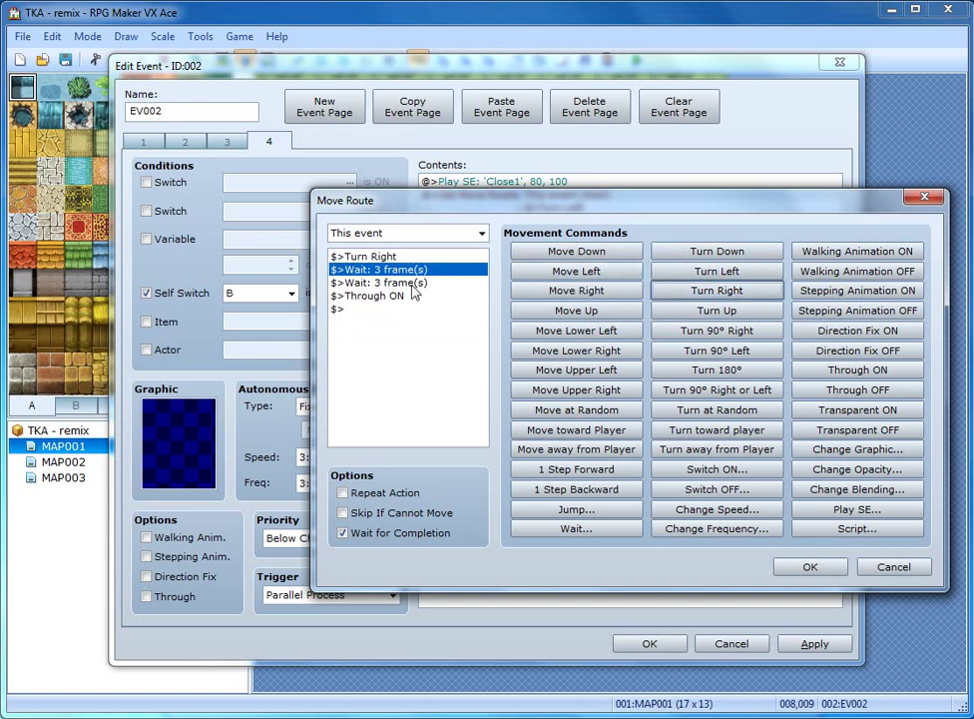
click(439, 283)
click(687, 274)
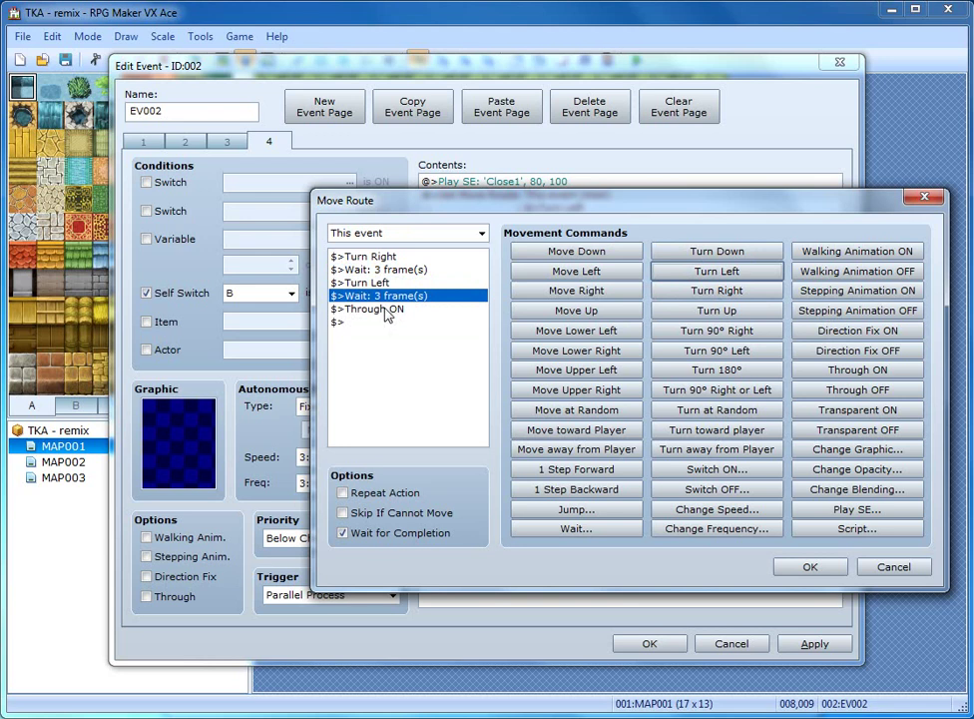
click(379, 310)
click(719, 251)
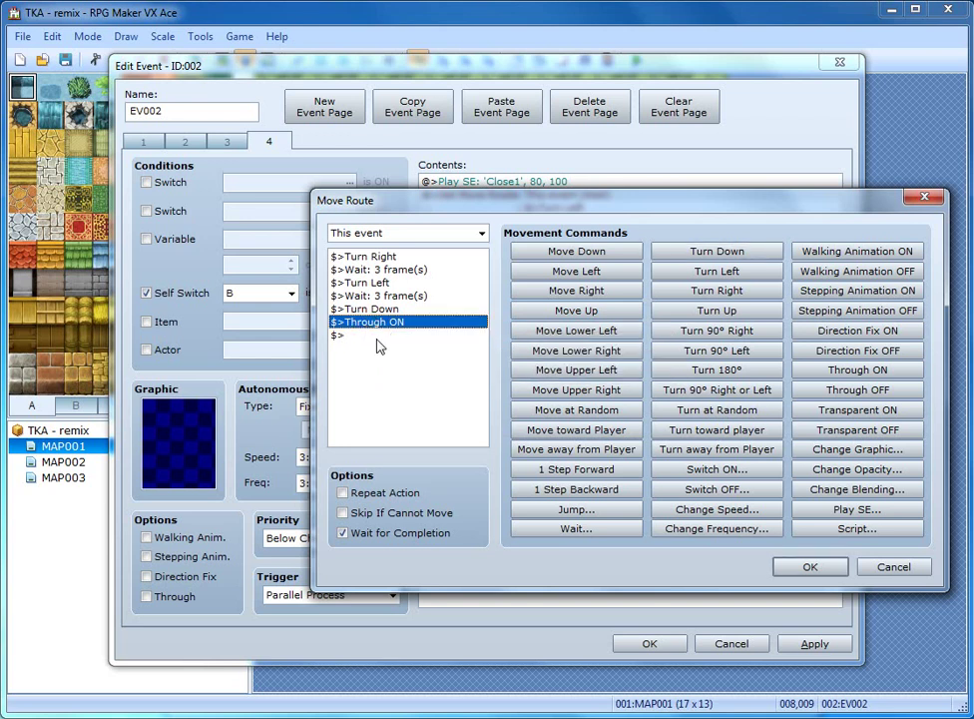
key(Delete)
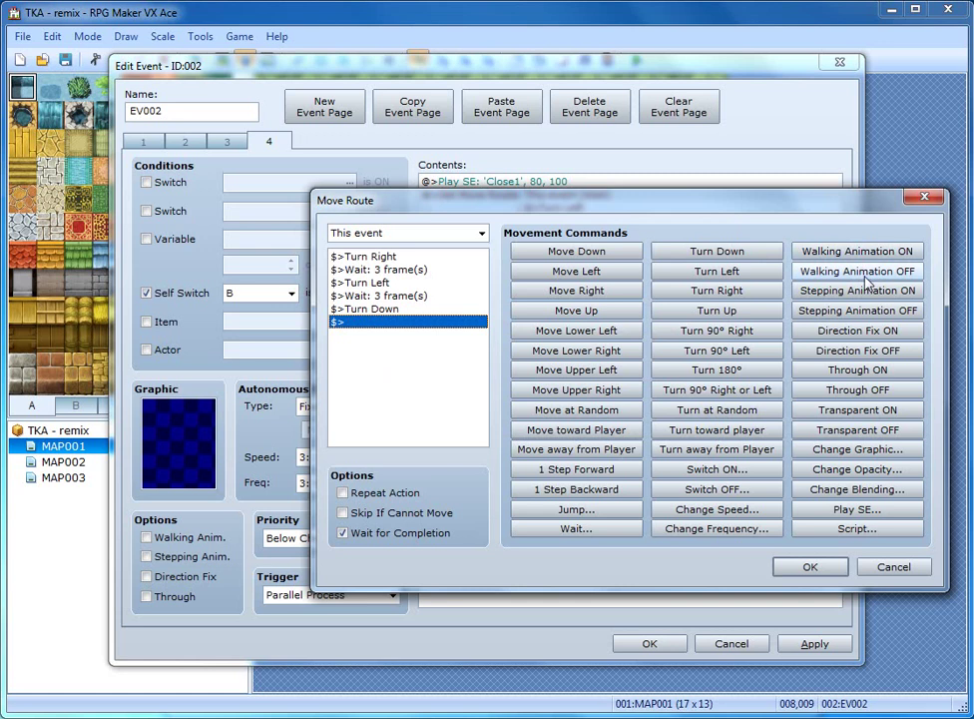
click(883, 397)
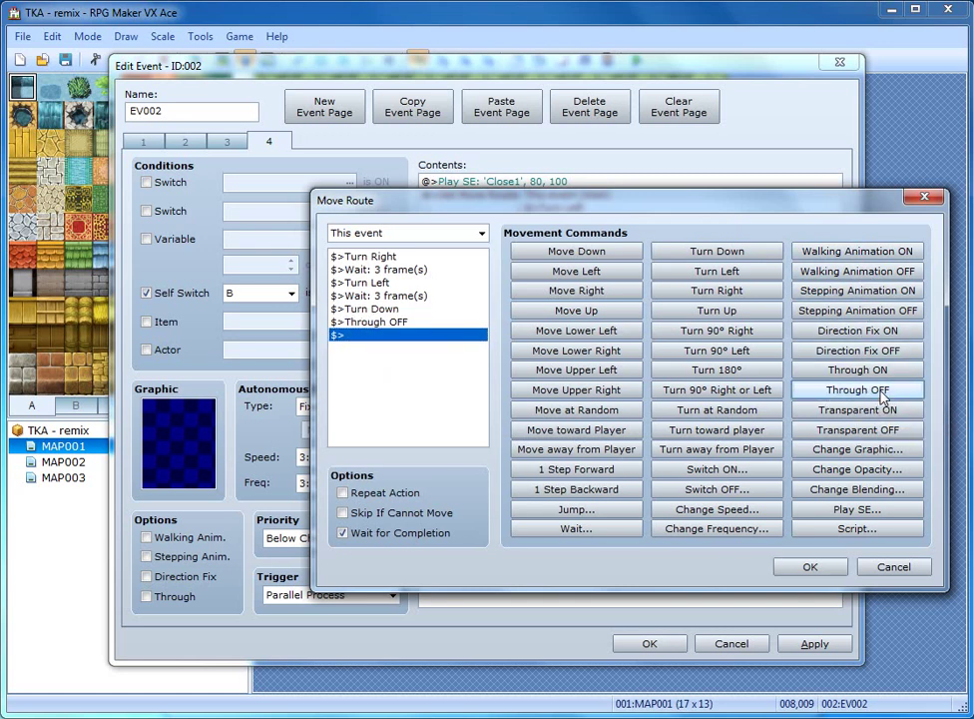